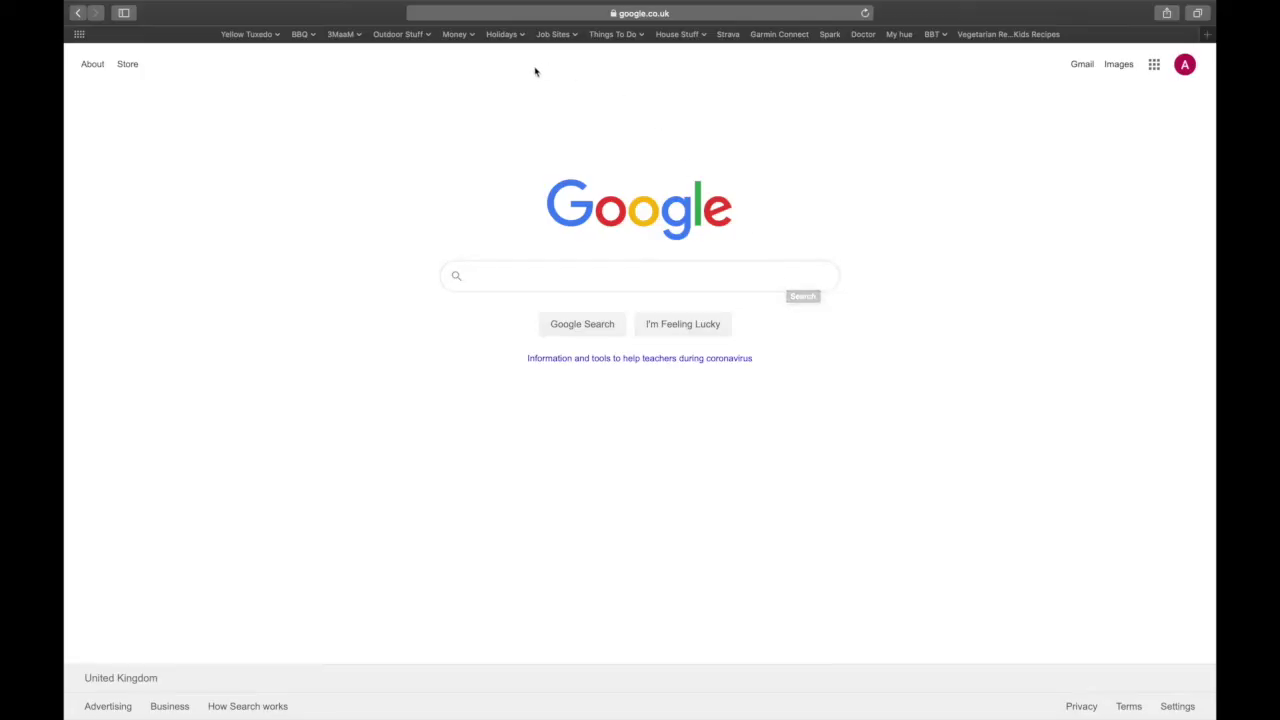
- Search Google for 'instagram' and follow the result to the Instagram home feed
{"action": "left_click", "coordinate": [536, 279]}
{"action": "type", "text": "inst"}
{"action": "key", "text": "Down"}
{"action": "key", "text": "Return"}
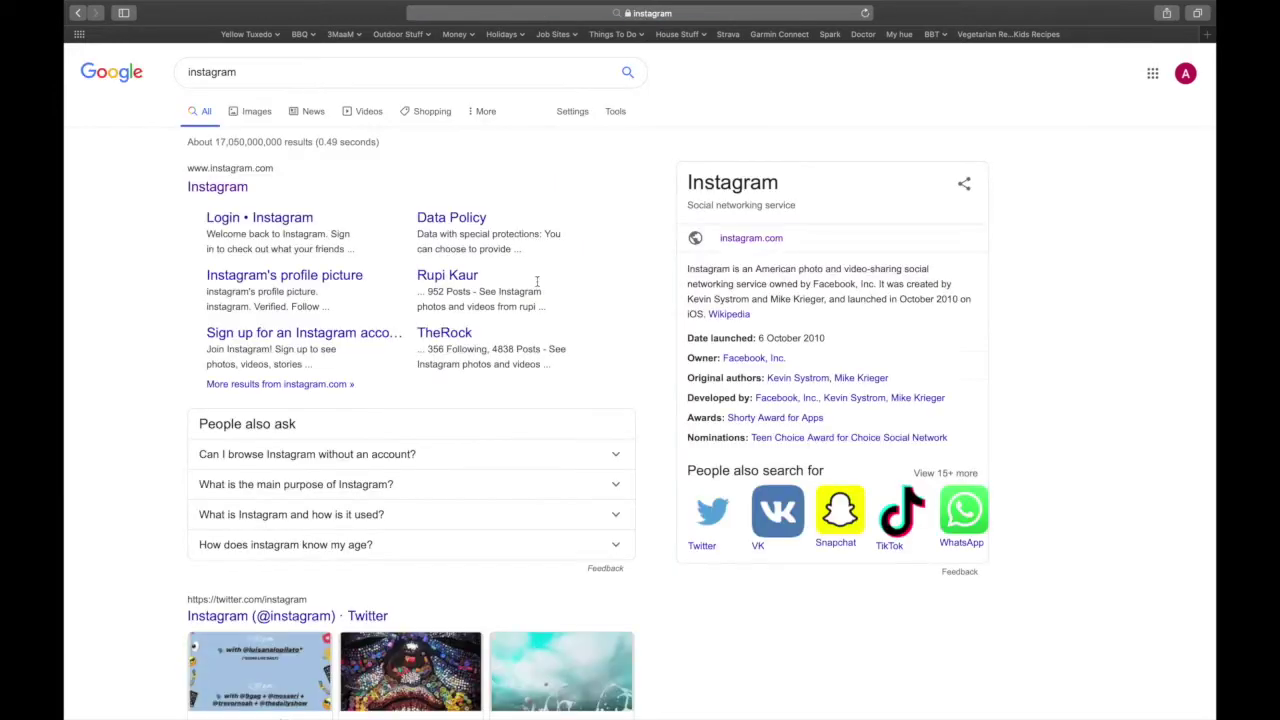
{"action": "left_click", "coordinate": [215, 190]}
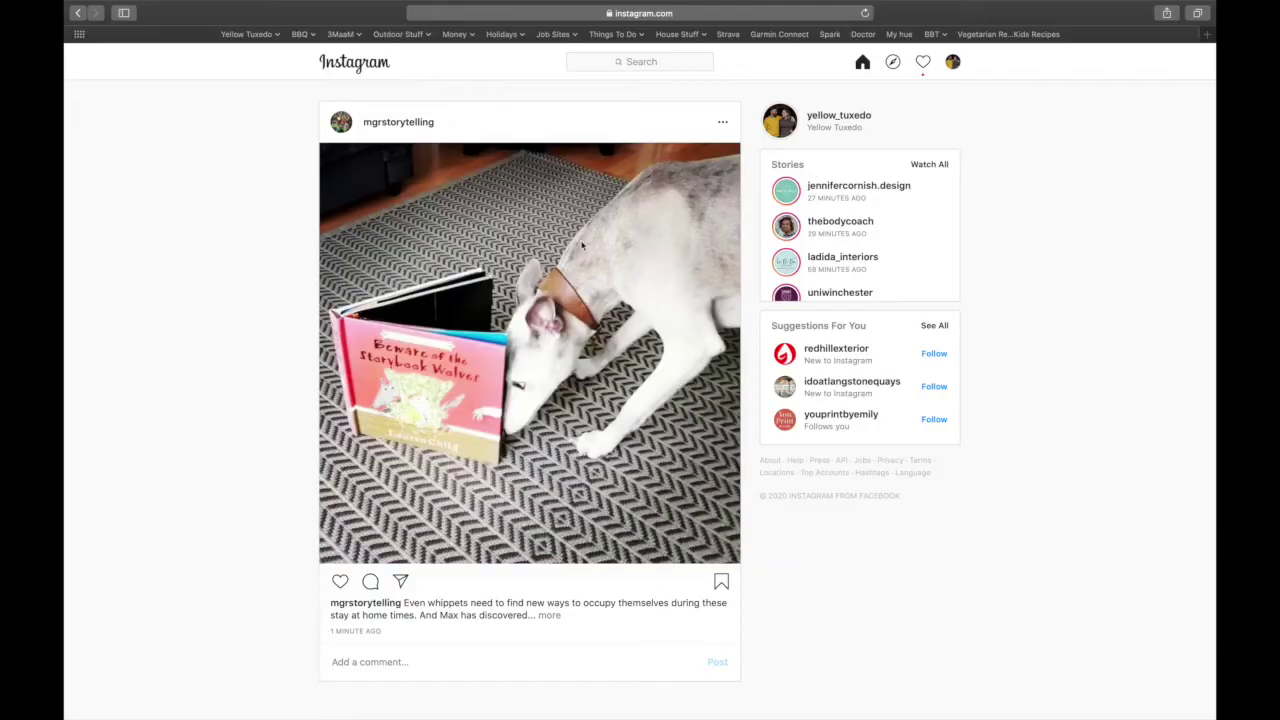
- Browse the home feed briefly, then go to your own Instagram profile page
{"action": "scroll", "coordinate": [589, 356], "scroll_direction": "down", "scroll_amount": 10}
{"action": "scroll", "coordinate": [589, 357], "scroll_direction": "up", "scroll_amount": 7}
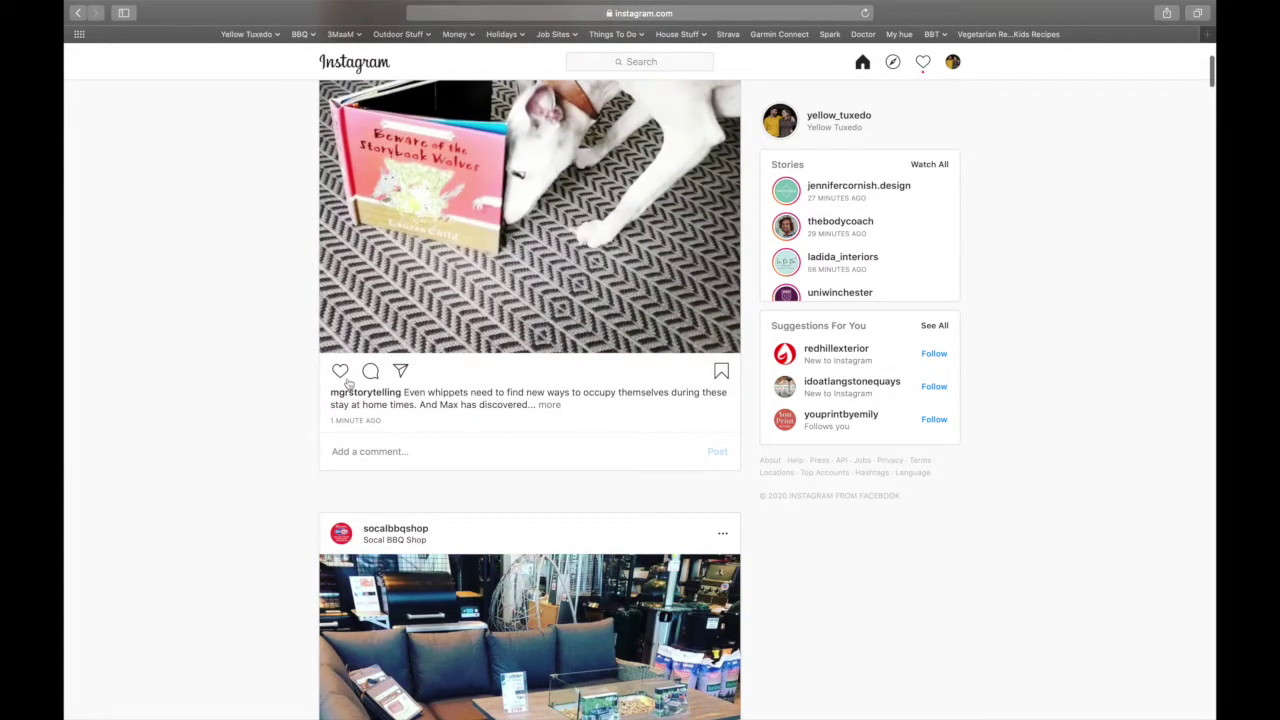
{"action": "scroll", "coordinate": [532, 404], "scroll_direction": "up", "scroll_amount": 3}
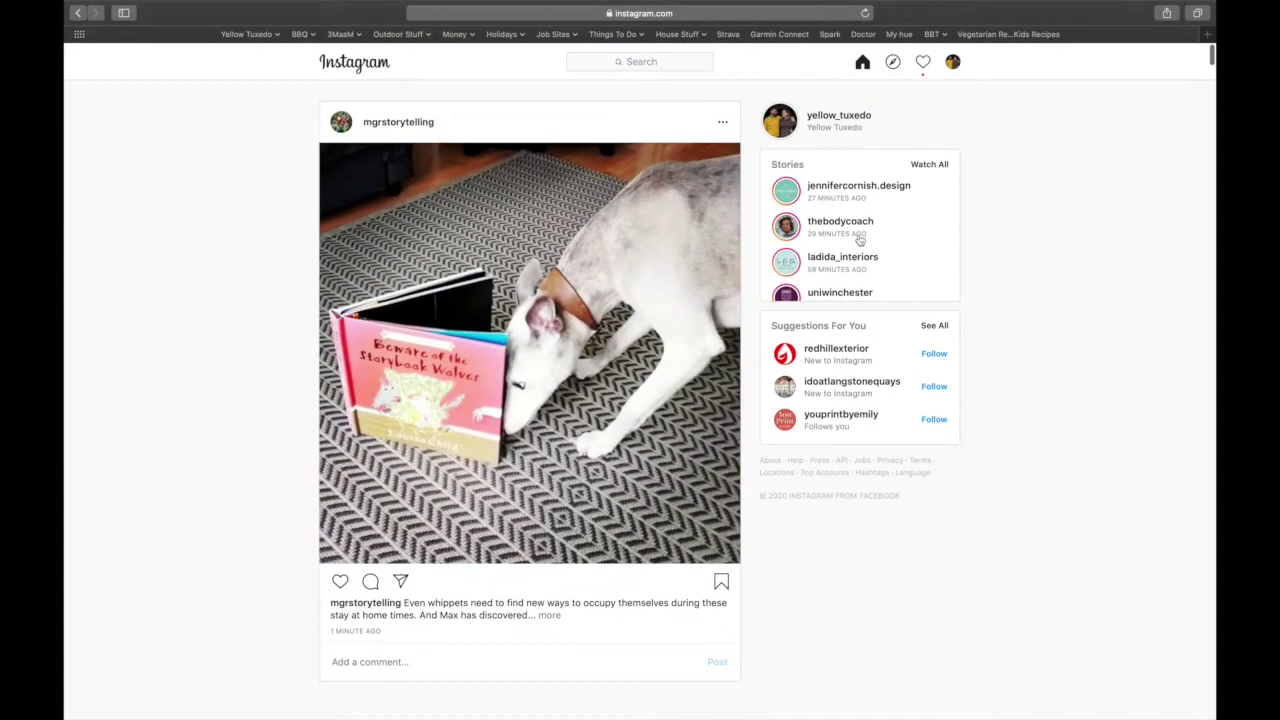
{"action": "scroll", "coordinate": [887, 411], "scroll_direction": "down", "scroll_amount": 3}
{"action": "scroll", "coordinate": [888, 410], "scroll_direction": "up", "scroll_amount": 3}
{"action": "left_click", "coordinate": [953, 63]}
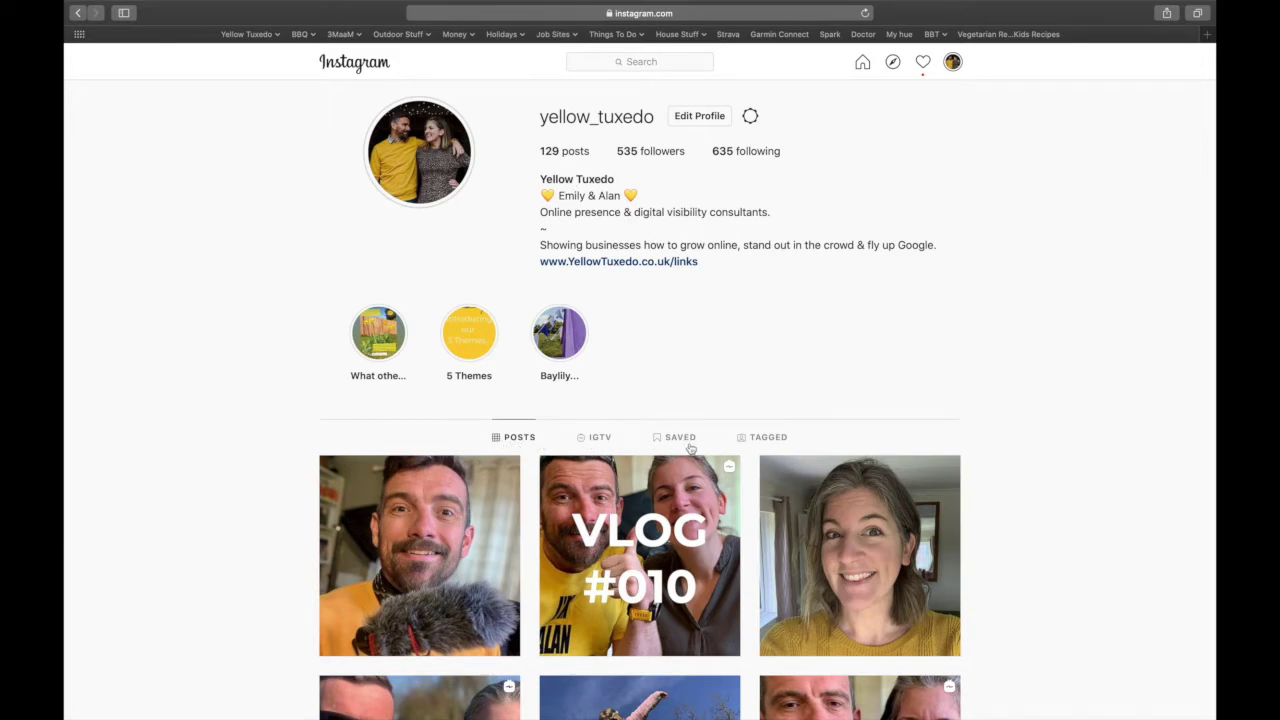
- Switch the profile to its IGTV videos and start a new IGTV video upload
{"action": "left_click", "coordinate": [593, 437]}
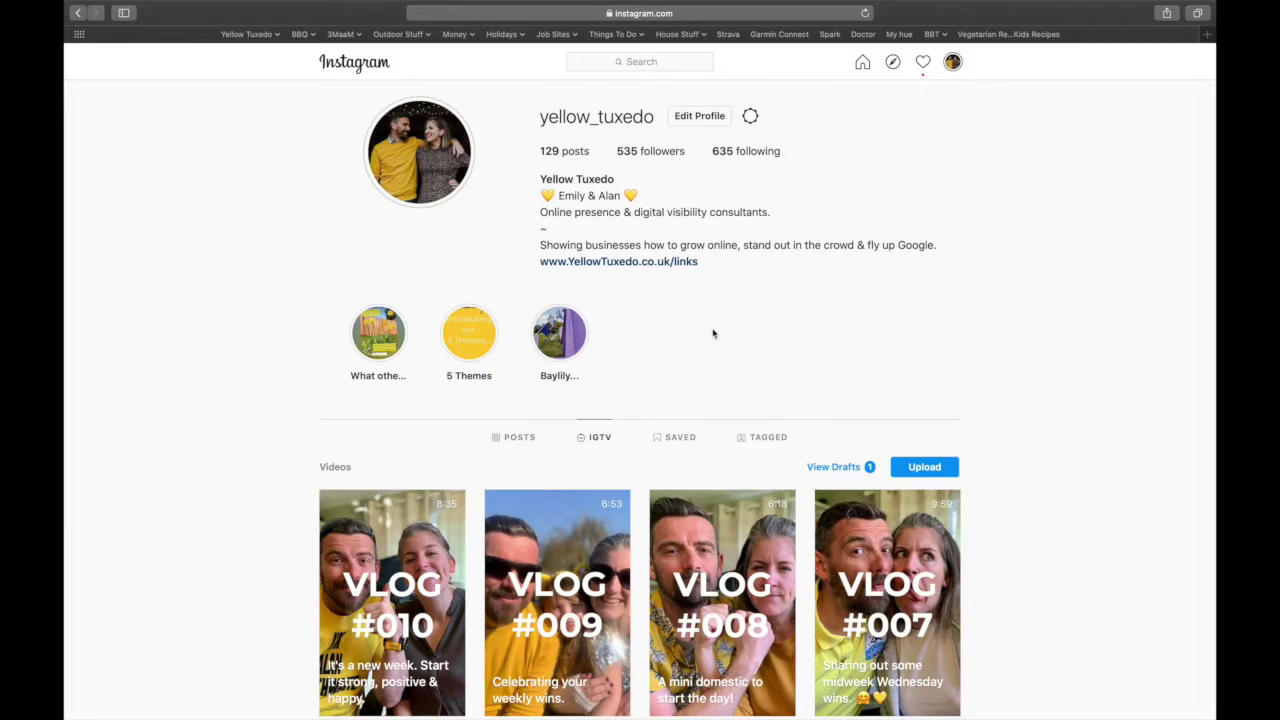
{"action": "scroll", "coordinate": [713, 334], "scroll_direction": "down", "scroll_amount": 8}
{"action": "scroll", "coordinate": [713, 334], "scroll_direction": "up", "scroll_amount": 3}
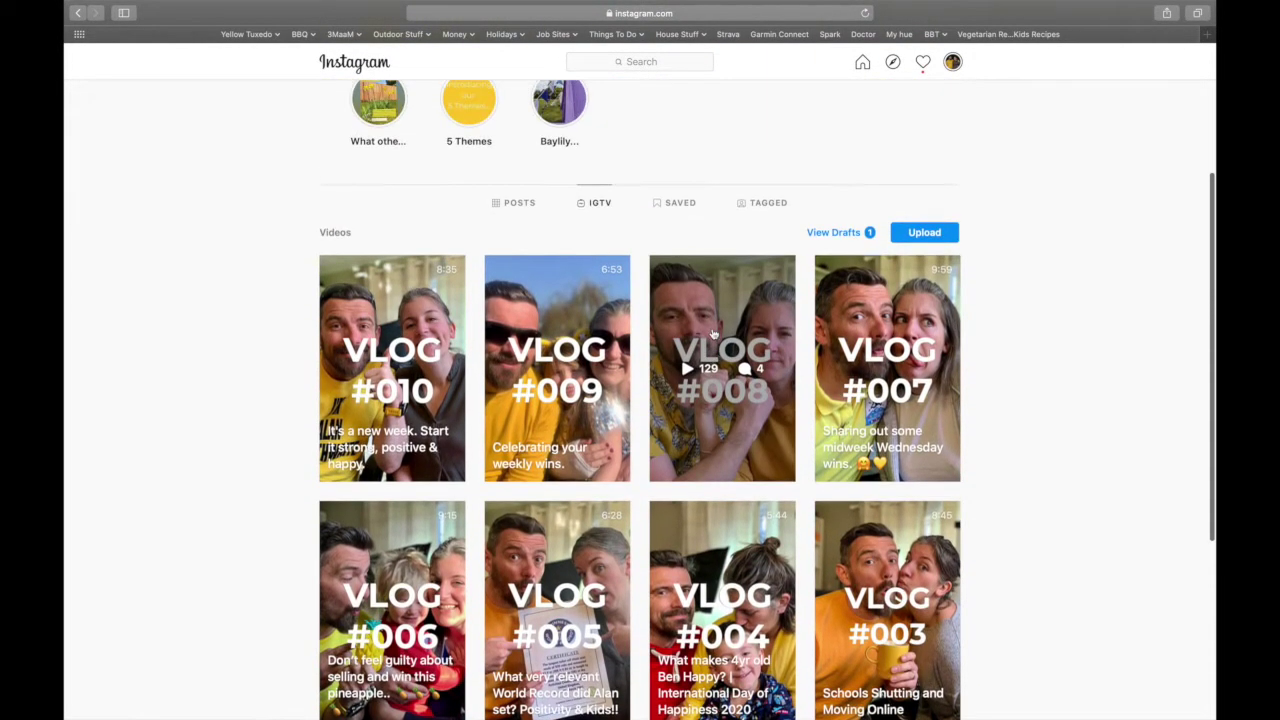
{"action": "scroll", "coordinate": [713, 334], "scroll_direction": "up", "scroll_amount": 5}
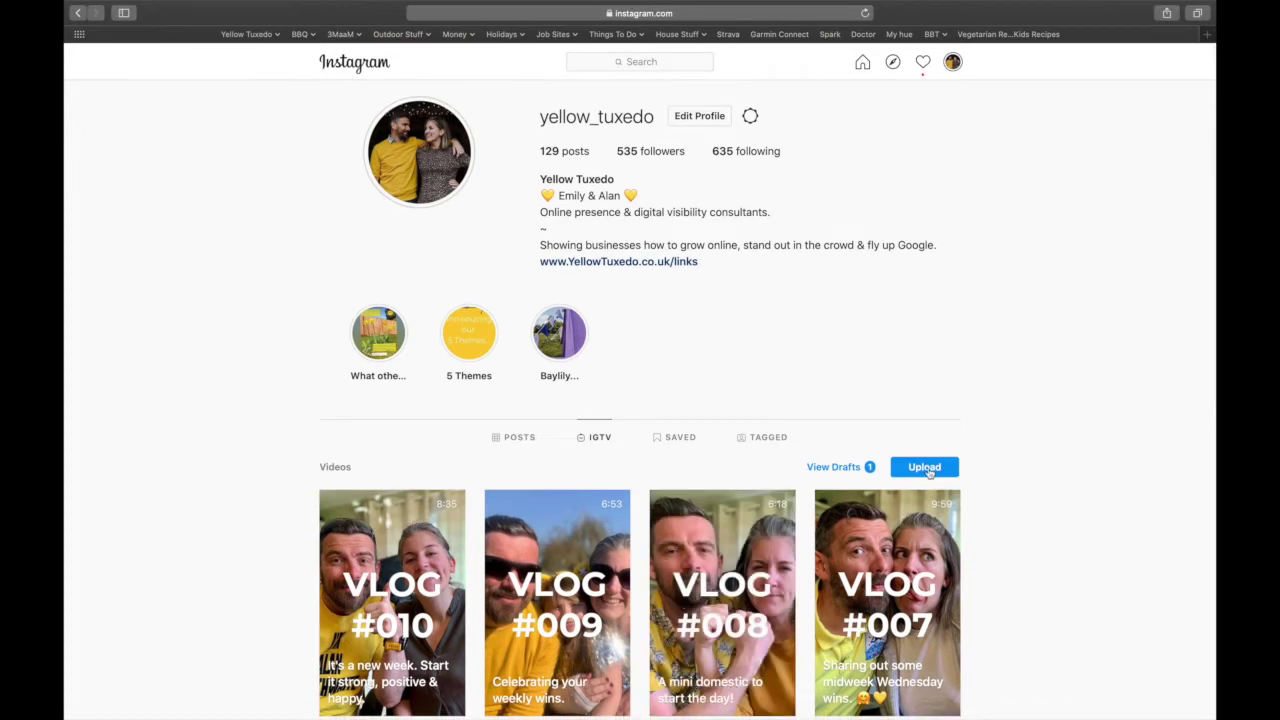
{"action": "left_click", "coordinate": [924, 468]}
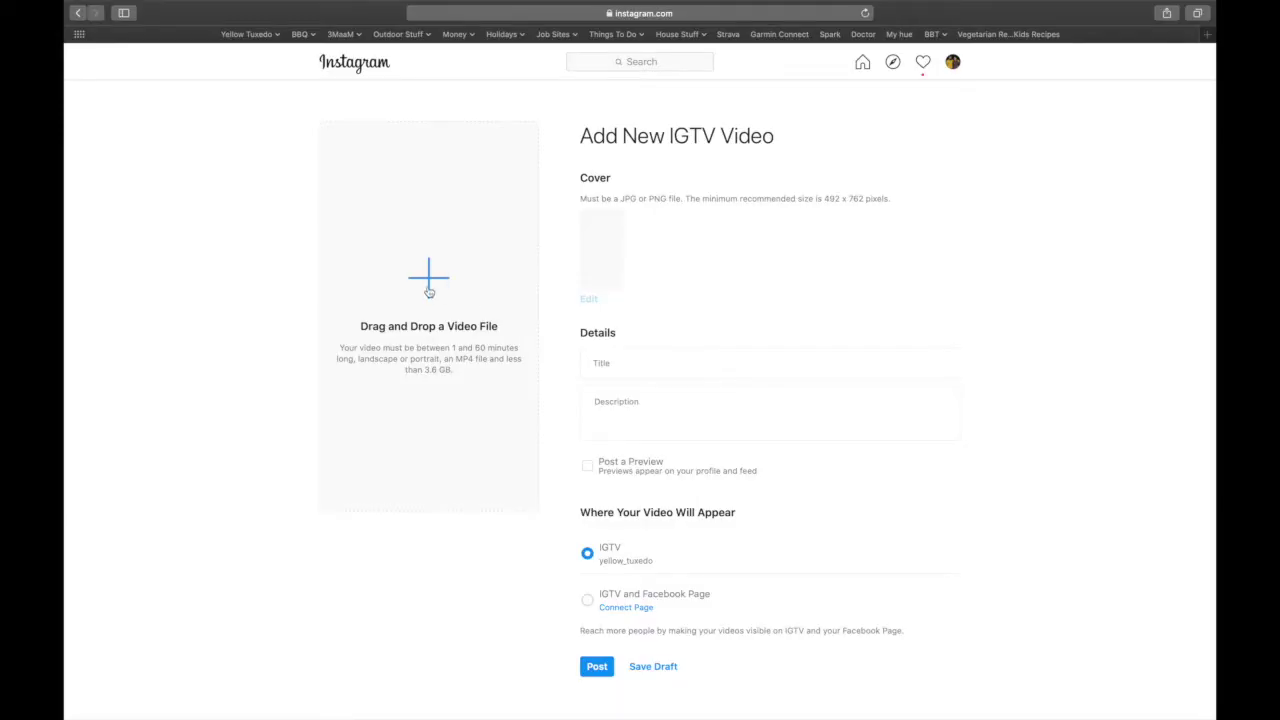
- Upload the VLOG #011 .mov file as the new IGTV video
{"action": "left_click", "coordinate": [429, 287]}
{"action": "left_click", "coordinate": [514, 97]}
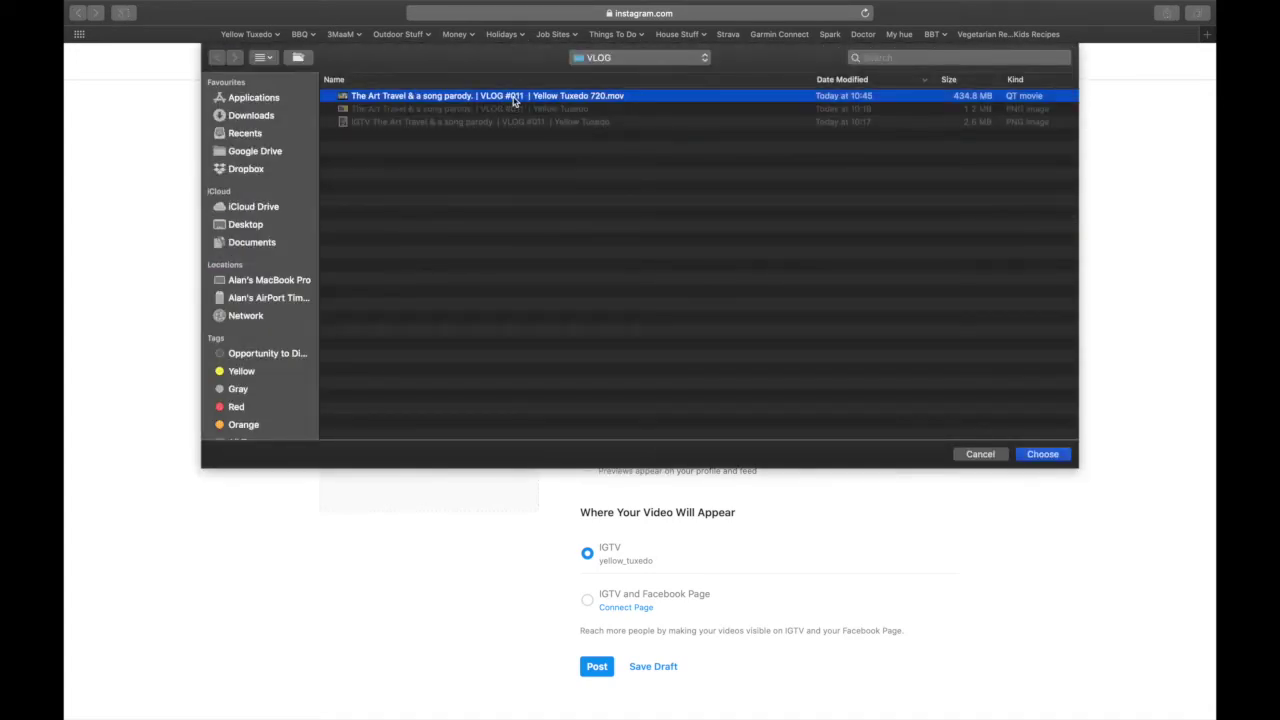
{"action": "left_click", "coordinate": [1057, 456]}
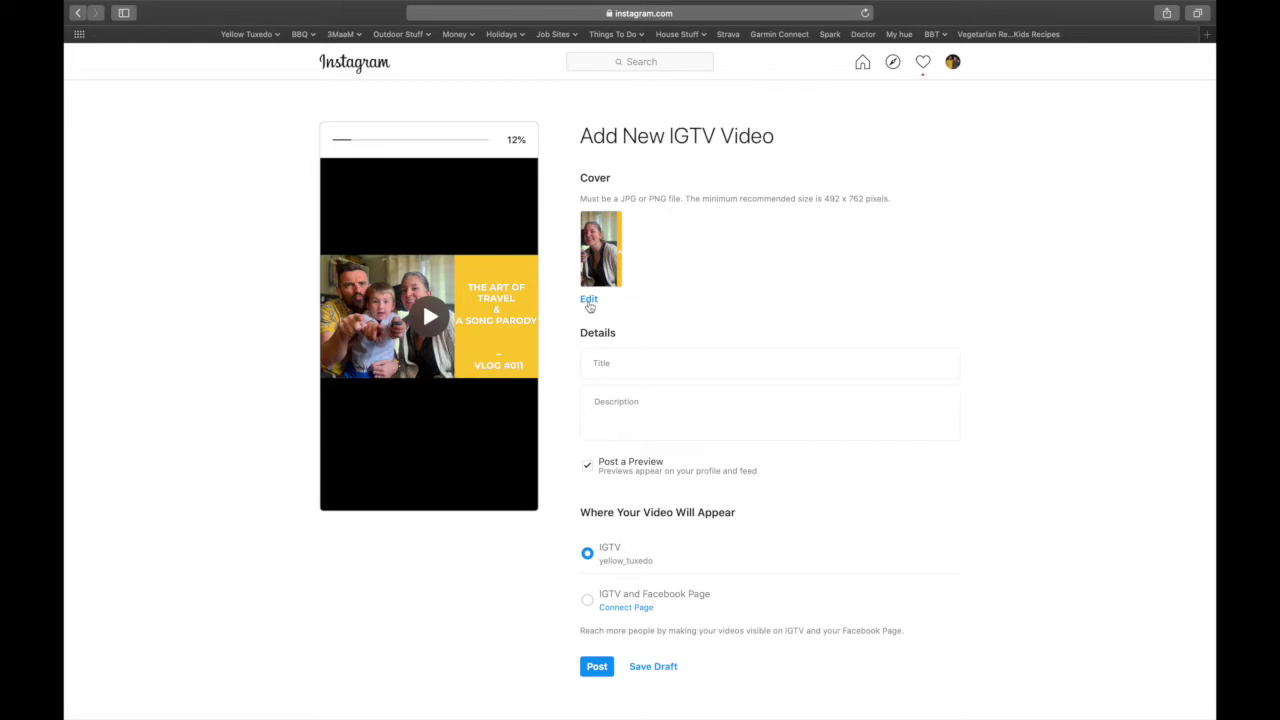
- Replace the cover with the 'IGTV The Art Travel…' PNG image for VLOG #011
{"action": "left_click", "coordinate": [589, 303]}
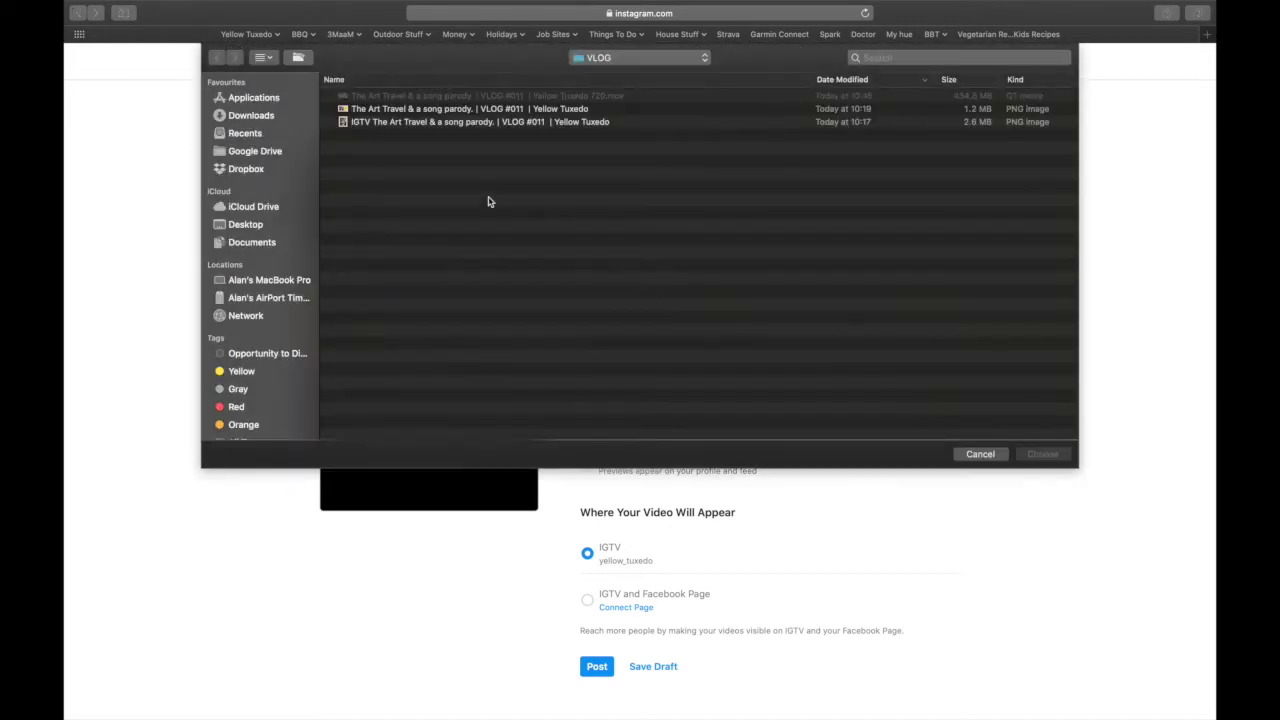
{"action": "left_click", "coordinate": [390, 125]}
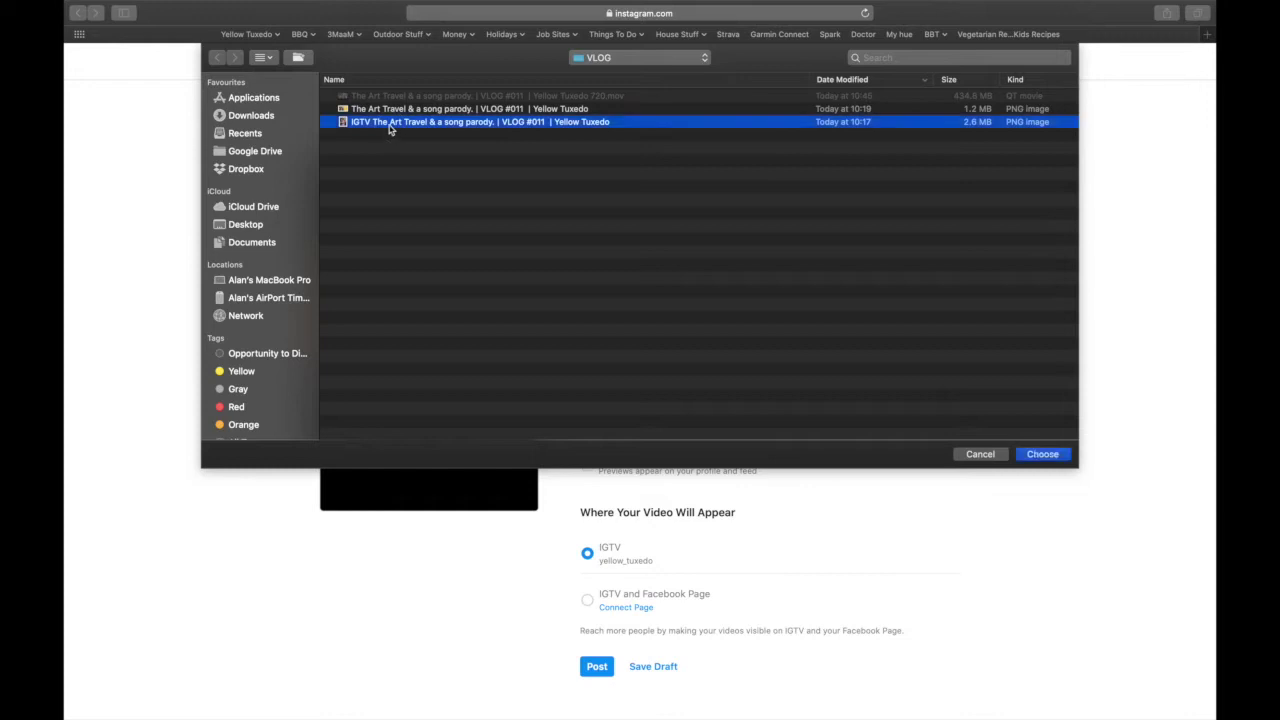
{"action": "left_click", "coordinate": [1042, 455]}
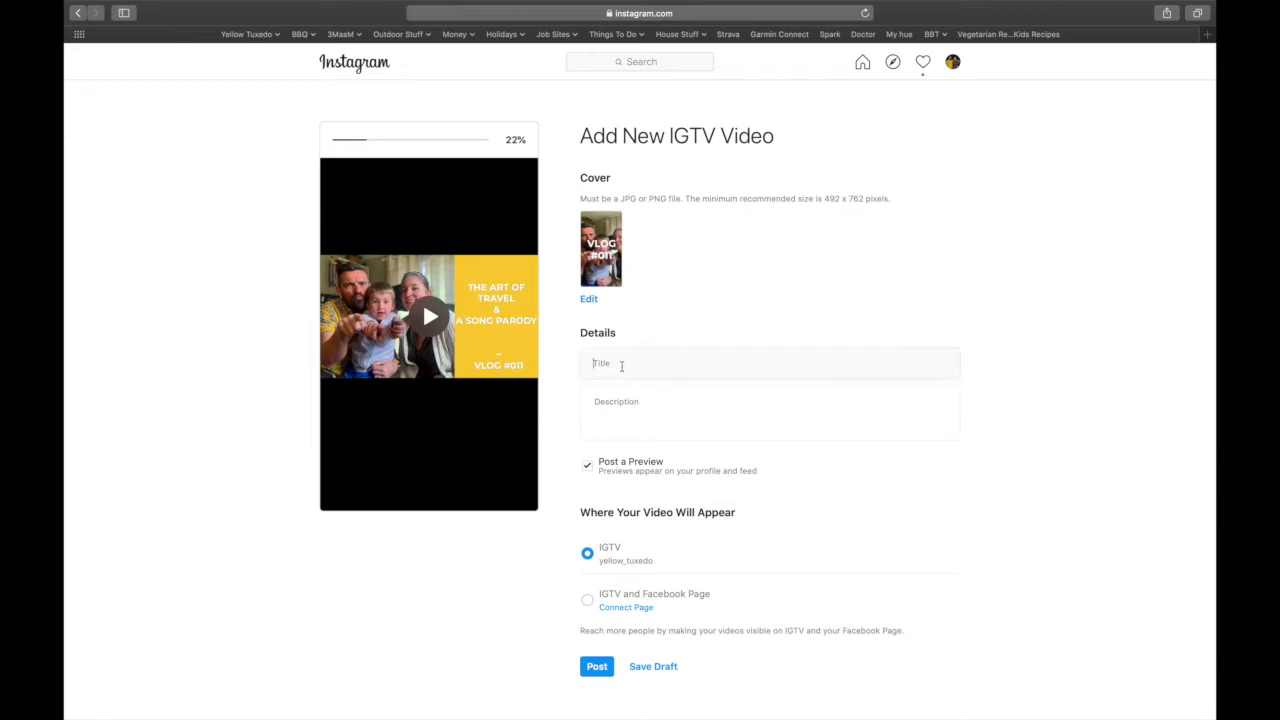
- Title it 'The art of travel and a song parody...' and reuse that as the description, adding #songparody #vlog
{"action": "type", "text": "Th"}
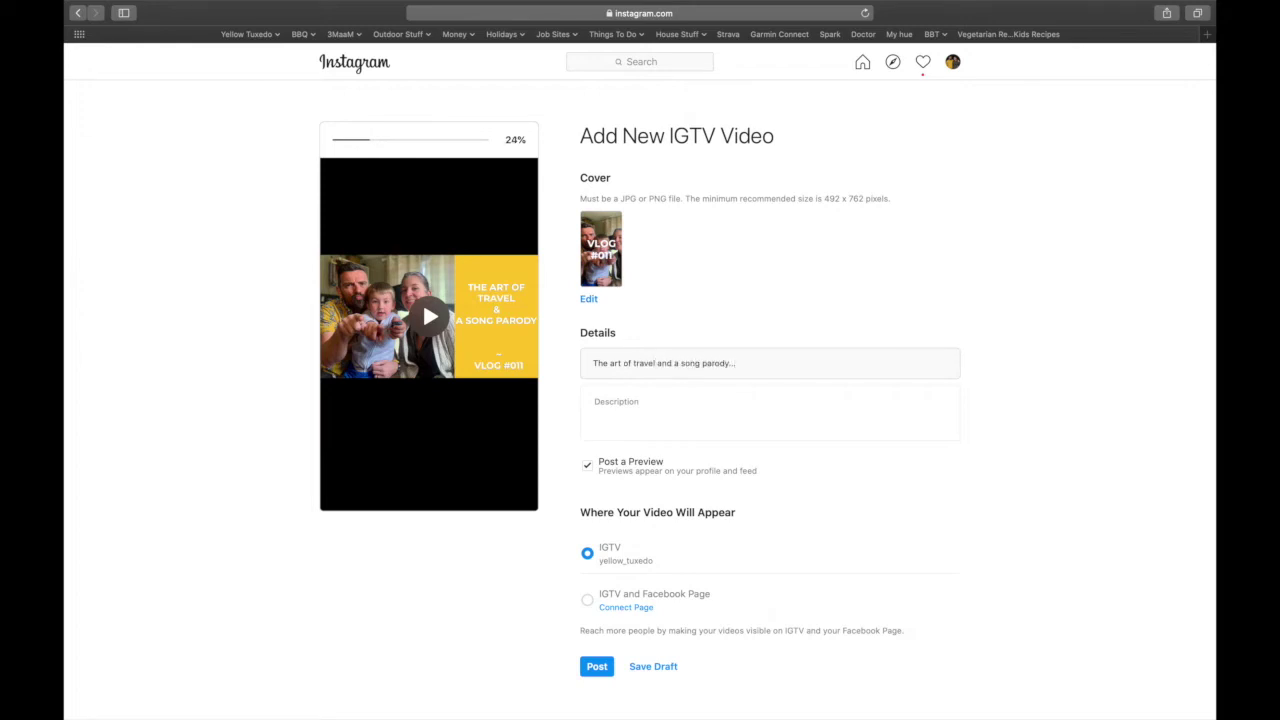
{"action": "left_click", "coordinate": [596, 402]}
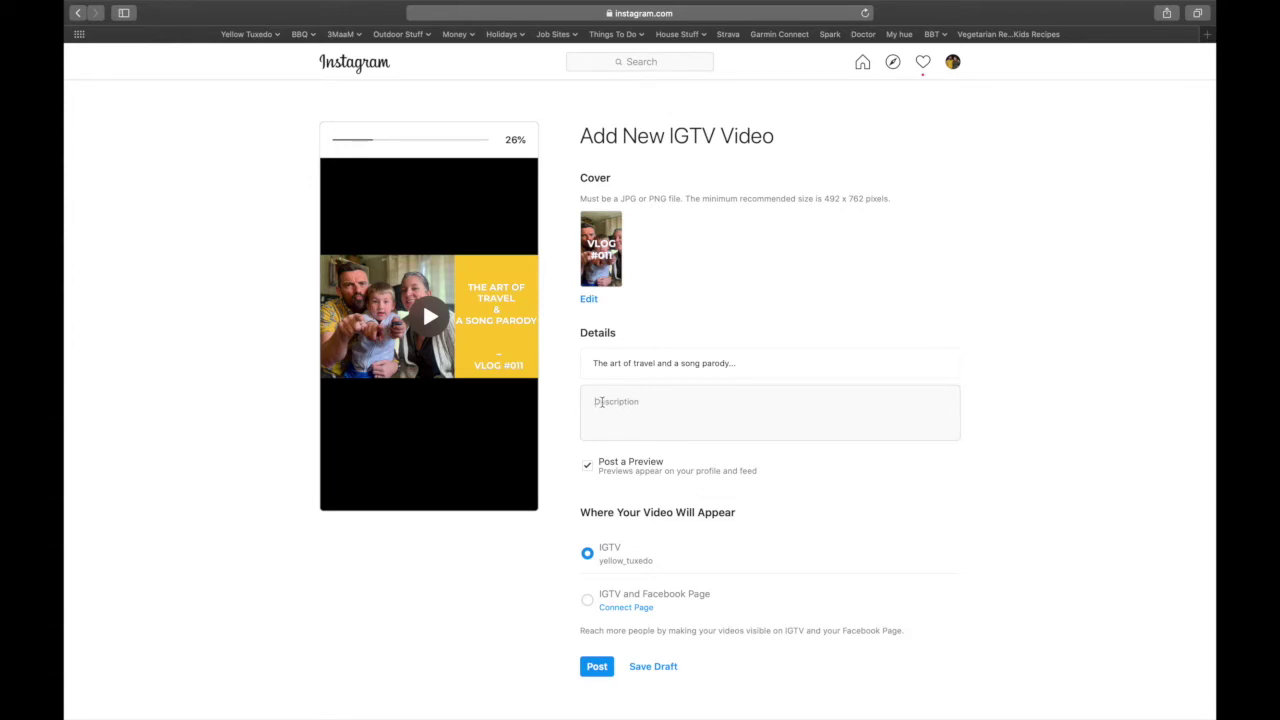
{"action": "left_click_drag", "start_coordinate": [751, 361], "coordinate": [594, 363]}
{"action": "key", "text": "super+c"}
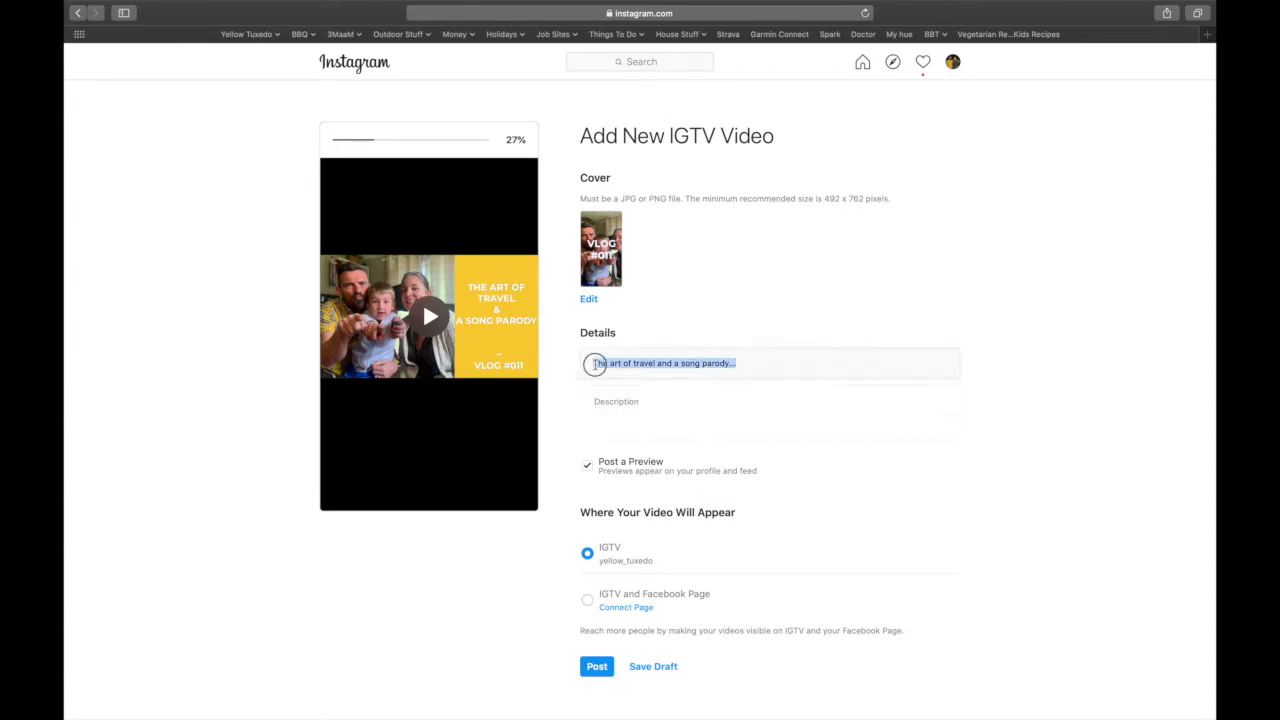
{"action": "left_click", "coordinate": [601, 403]}
{"action": "key", "text": "super+v"}
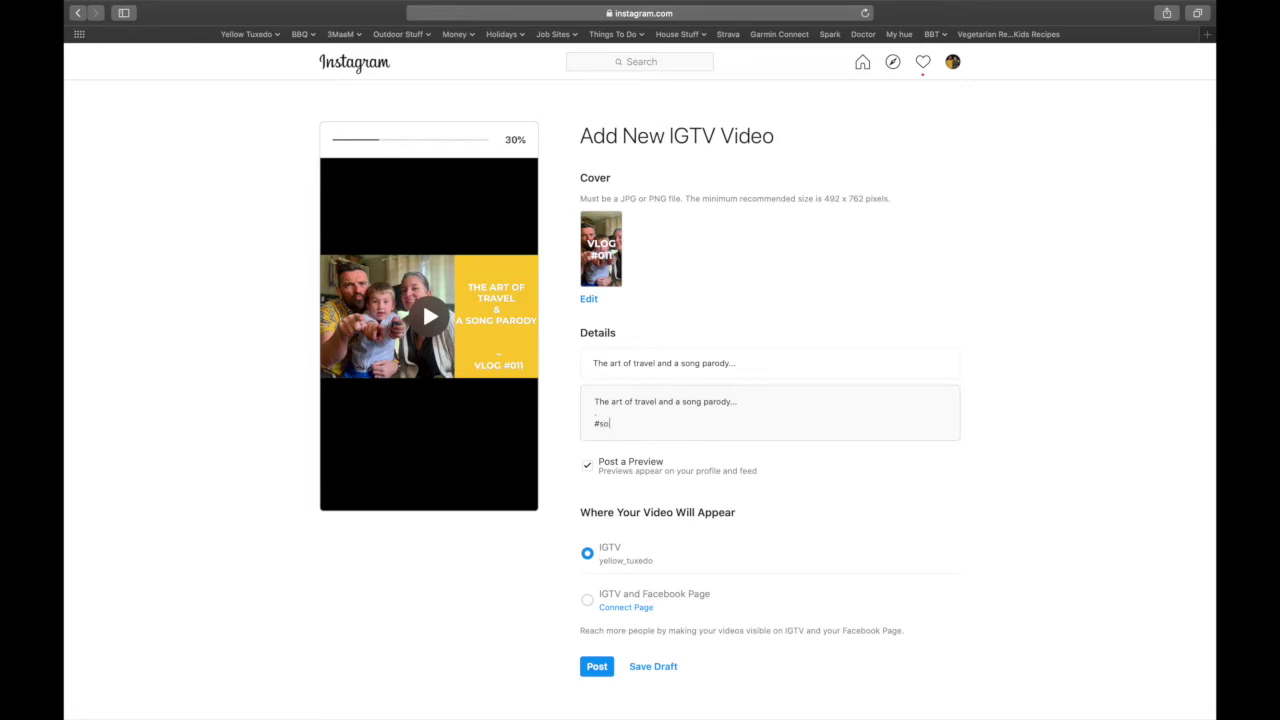
{"action": "type", "text": "parody #vlog"}
- Save the upload as a draft and open your Instagram profile in a new tab
{"action": "left_click", "coordinate": [651, 668]}
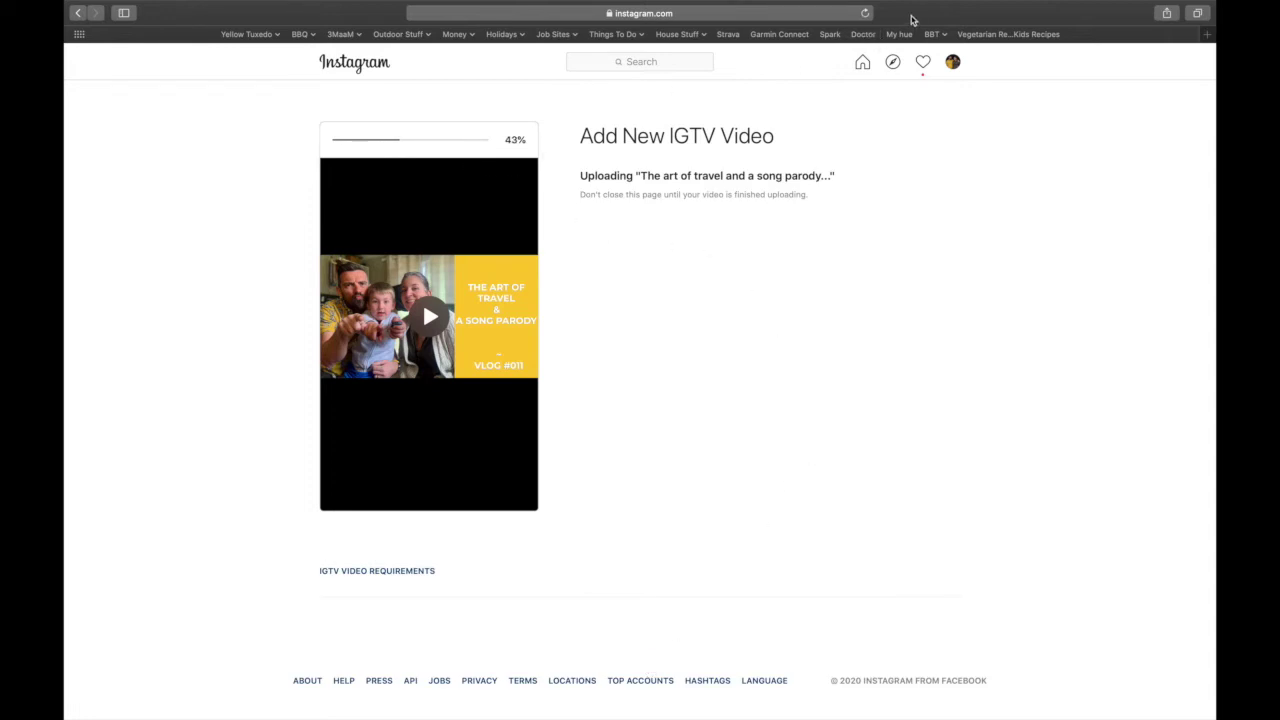
{"action": "key", "text": "super+t"}
{"action": "type", "text": "inst"}
{"action": "key", "text": "Return"}
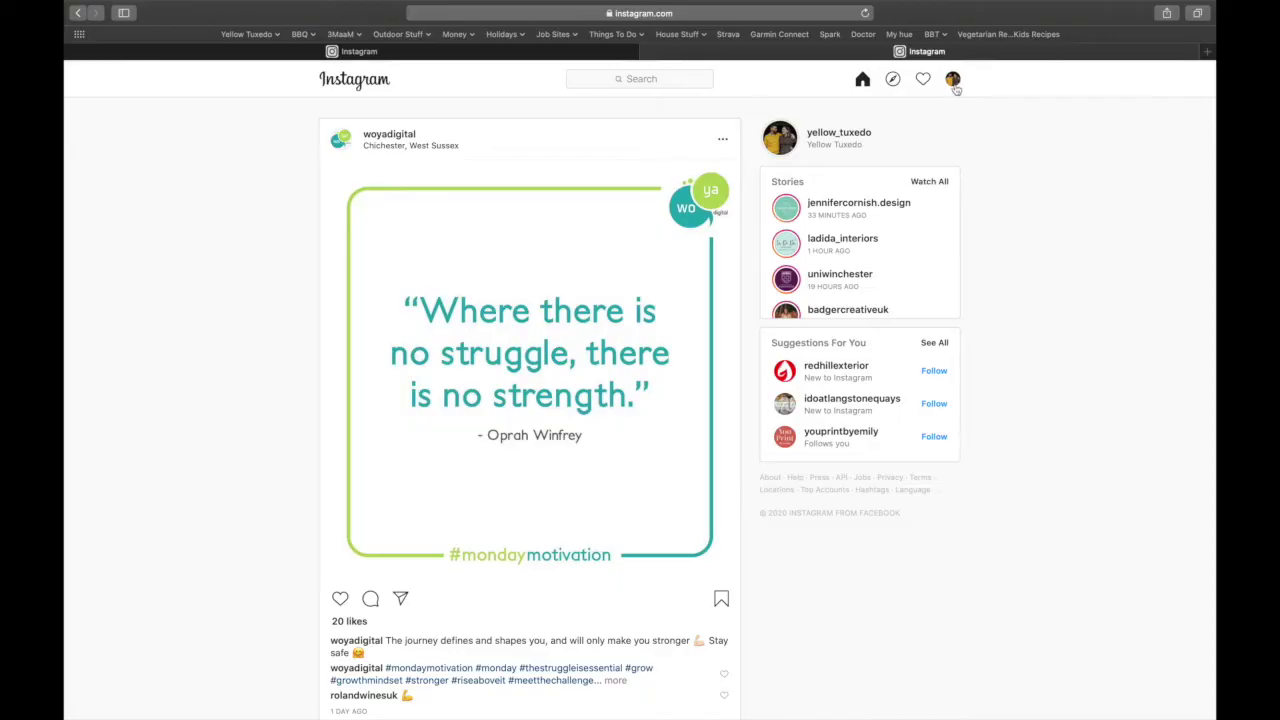
{"action": "left_click", "coordinate": [955, 88]}
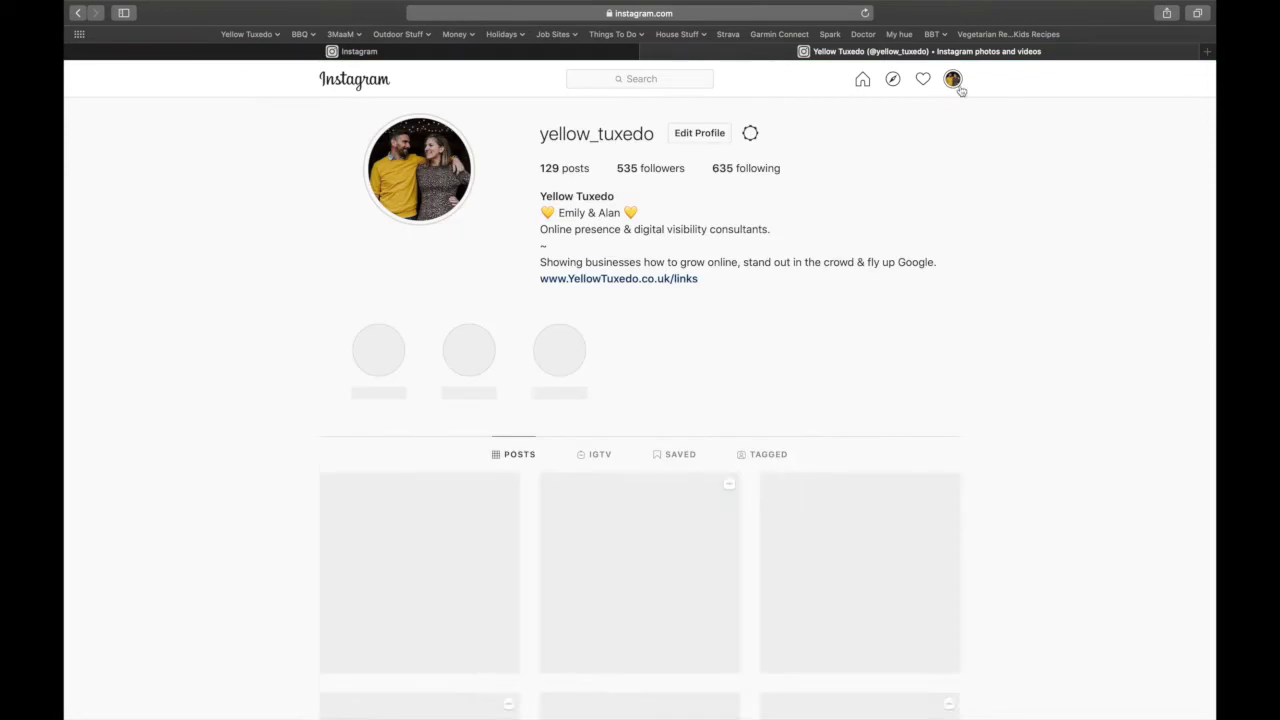
- Open the list of saved IGTV drafts from the profile's IGTV section
{"action": "left_click", "coordinate": [598, 458]}
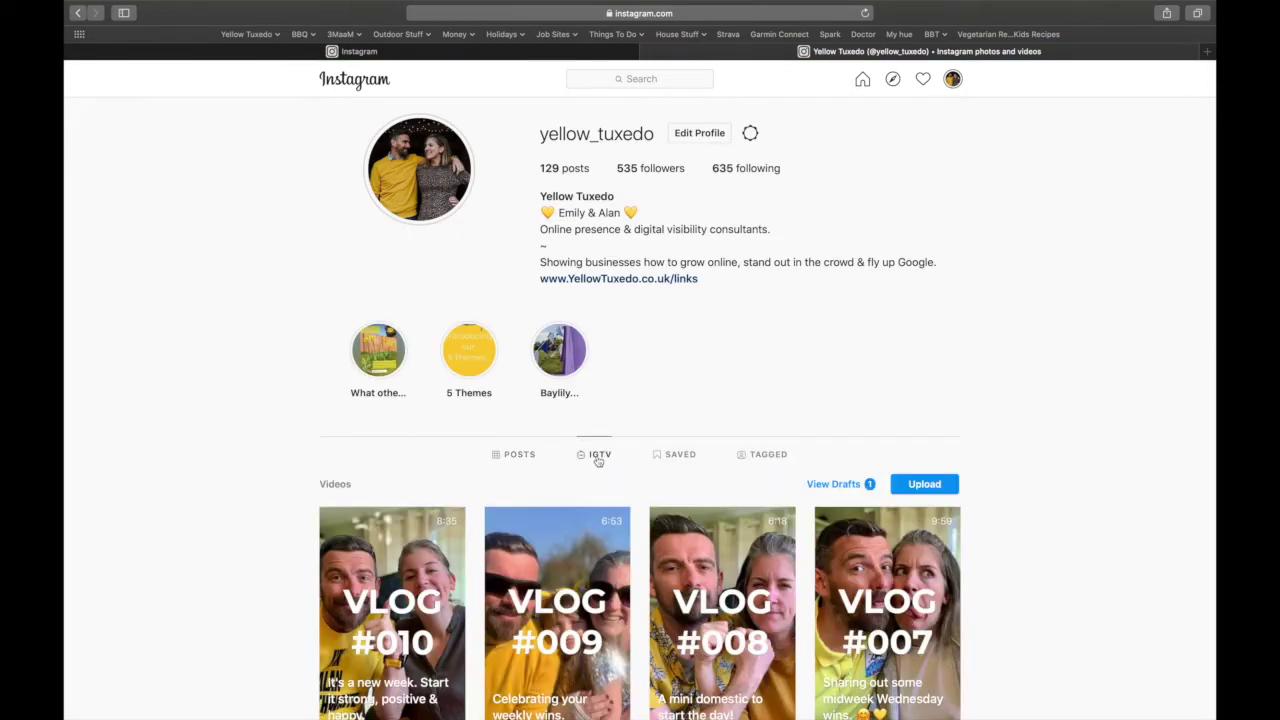
{"action": "left_click", "coordinate": [840, 485]}
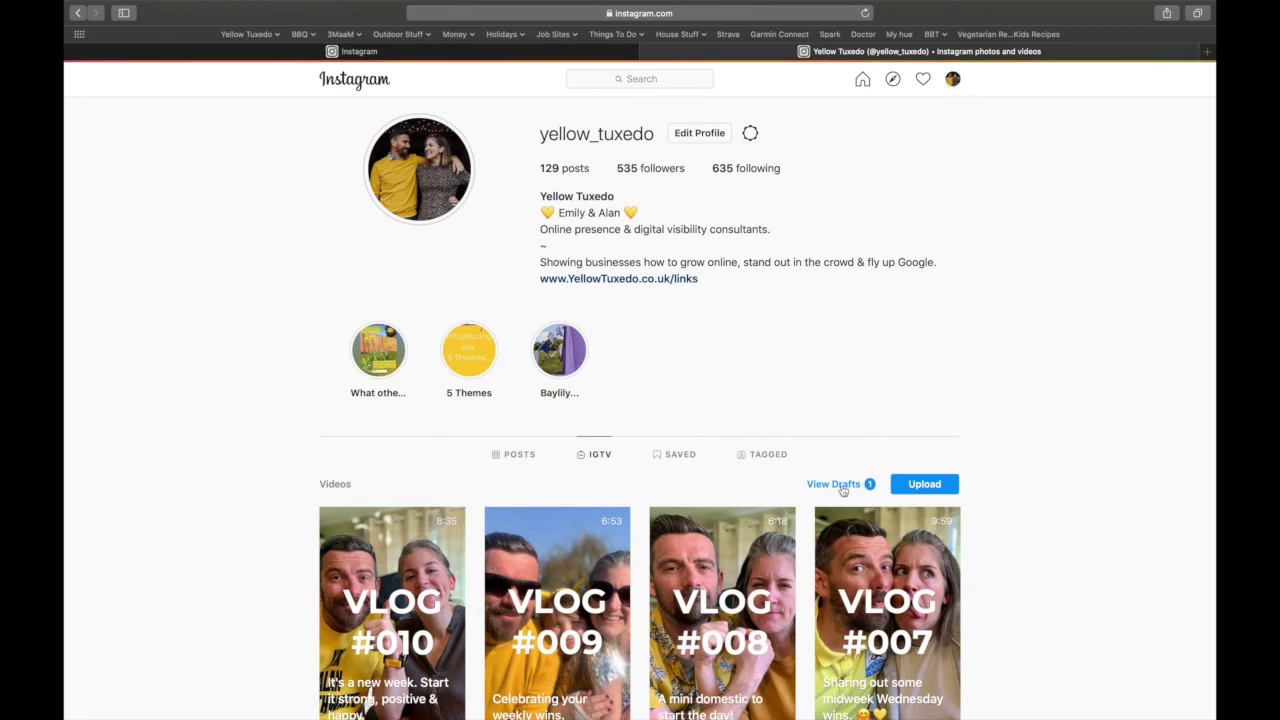
{"action": "left_click", "coordinate": [715, 14]}
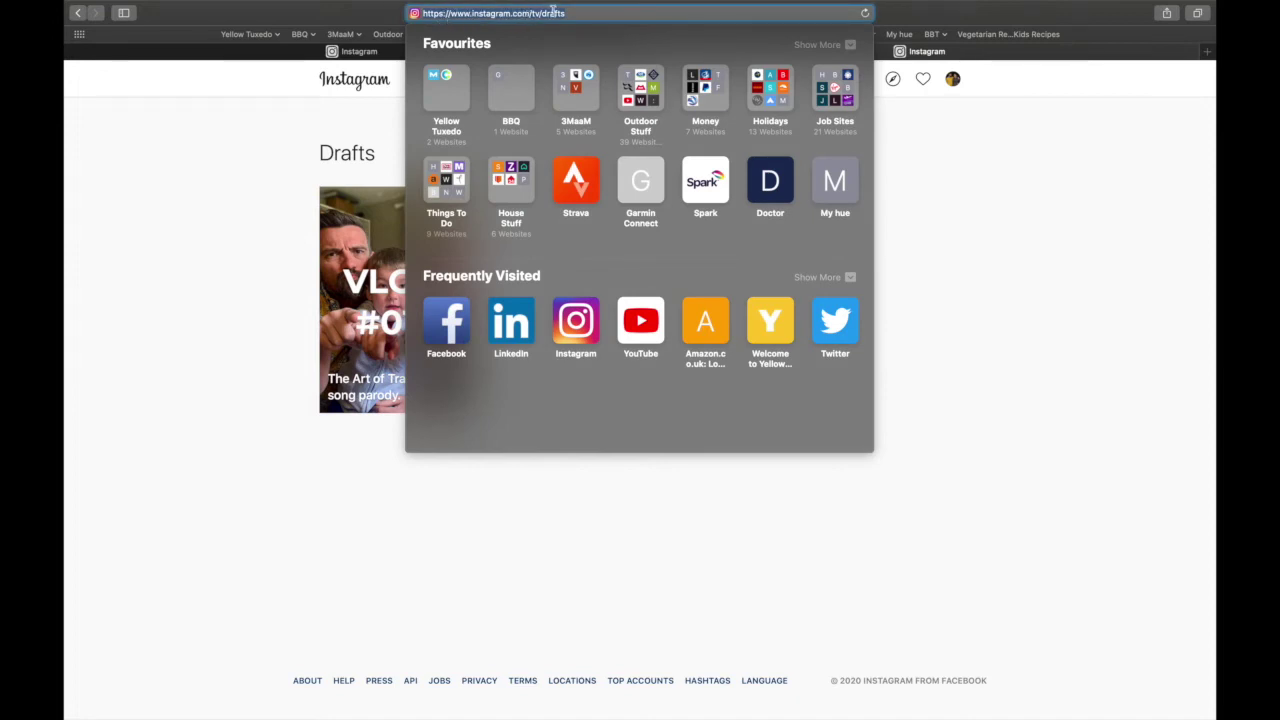
{"action": "left_click", "coordinate": [692, 500]}
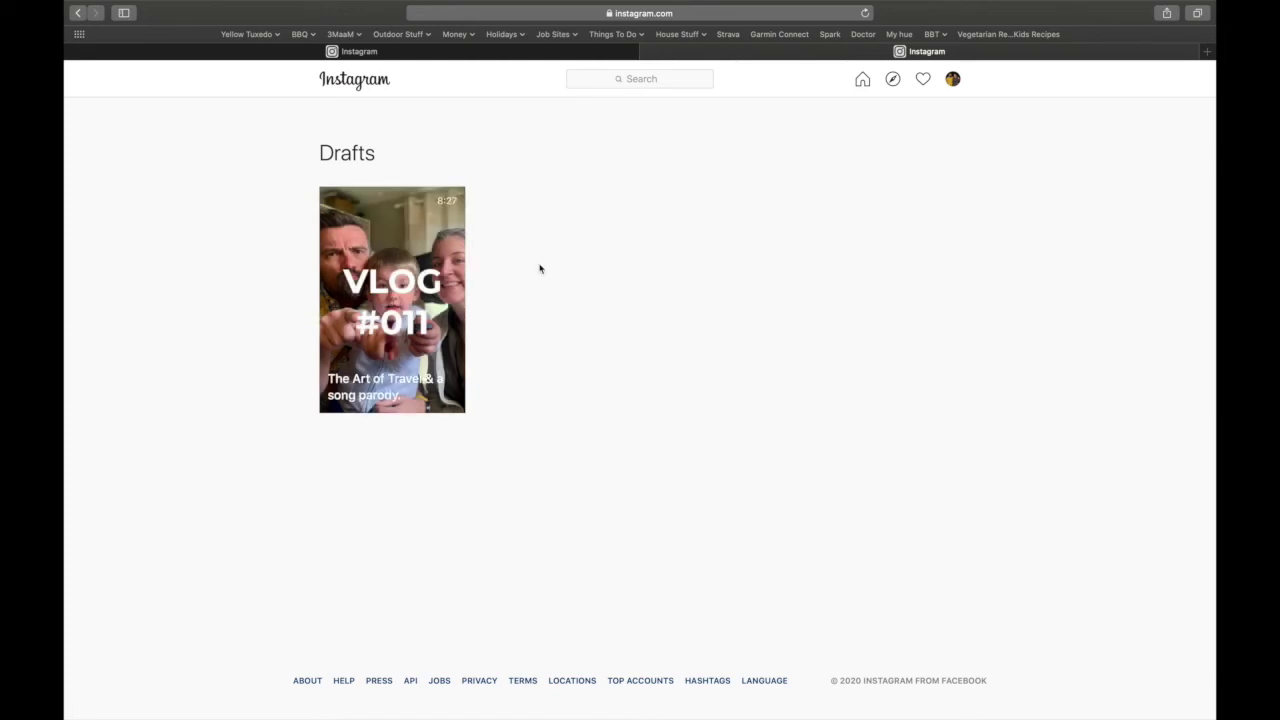
- Edit the VLOG #011 draft and review its hashtag-filled description
{"action": "left_click", "coordinate": [406, 240]}
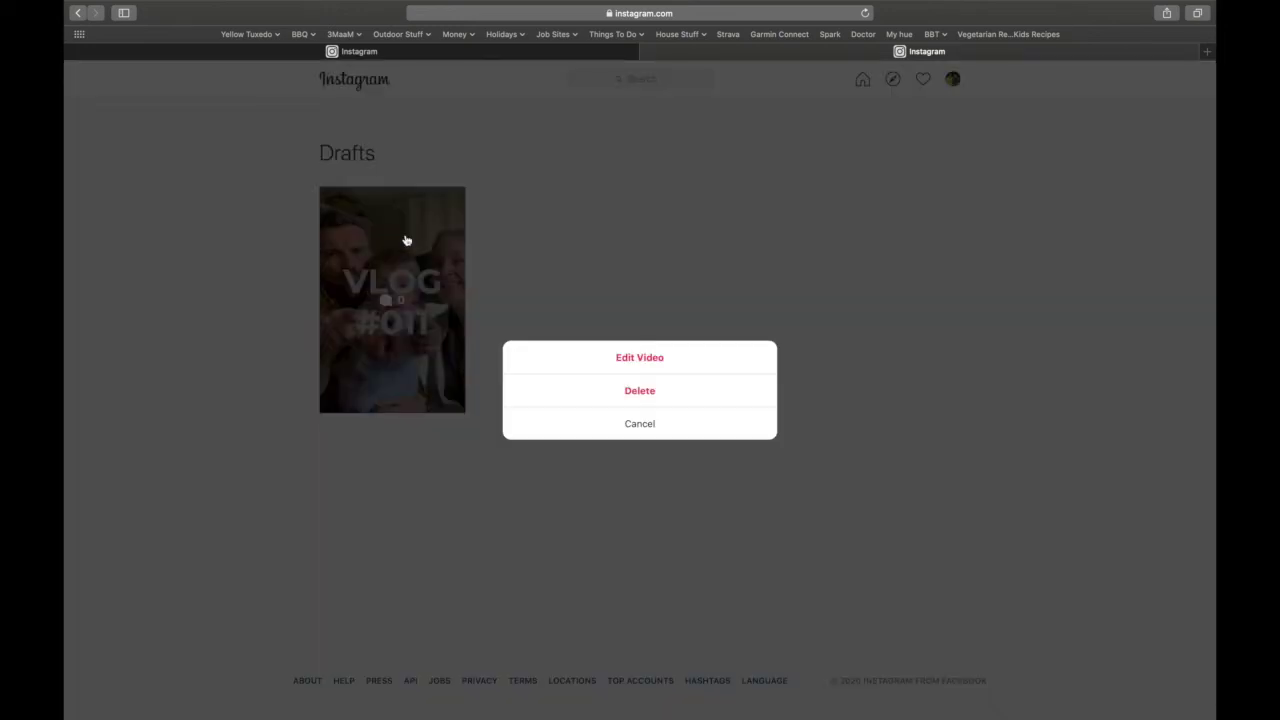
{"action": "left_click", "coordinate": [645, 360]}
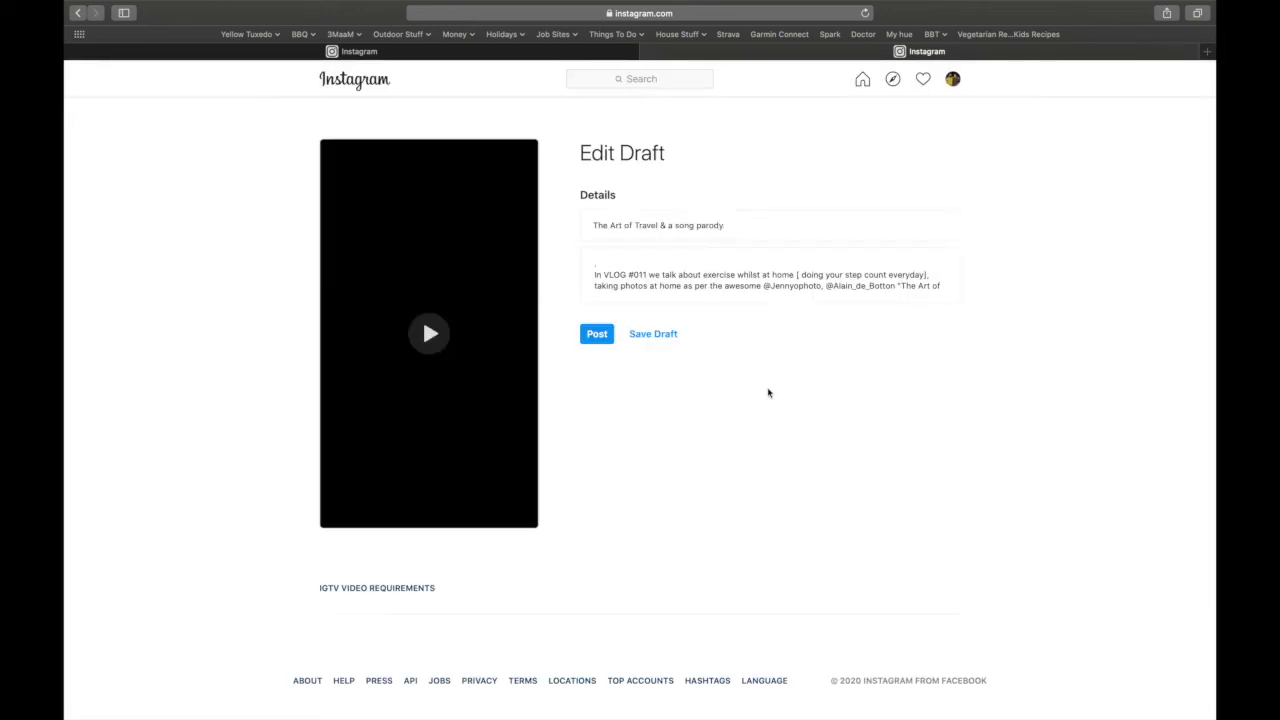
{"action": "left_click", "coordinate": [643, 280]}
{"action": "scroll", "coordinate": [660, 280], "scroll_direction": "down", "scroll_amount": 10}
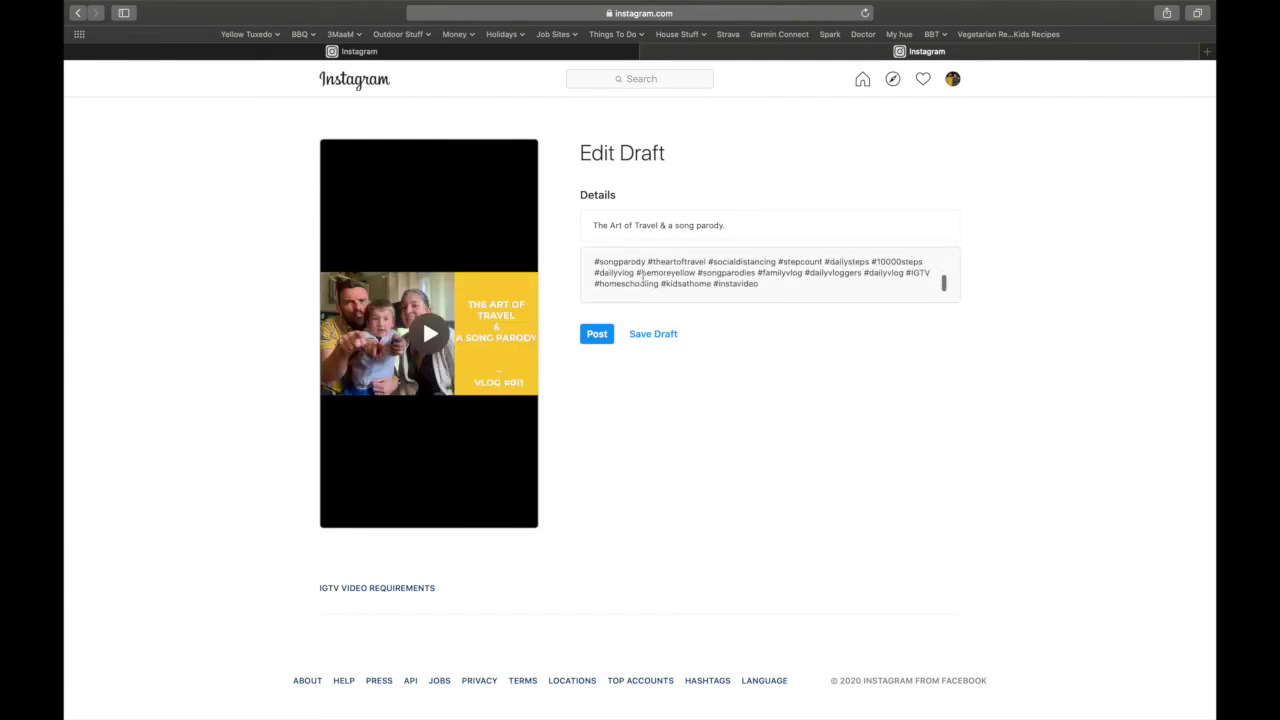
{"action": "scroll", "coordinate": [690, 280], "scroll_direction": "up", "scroll_amount": 10}
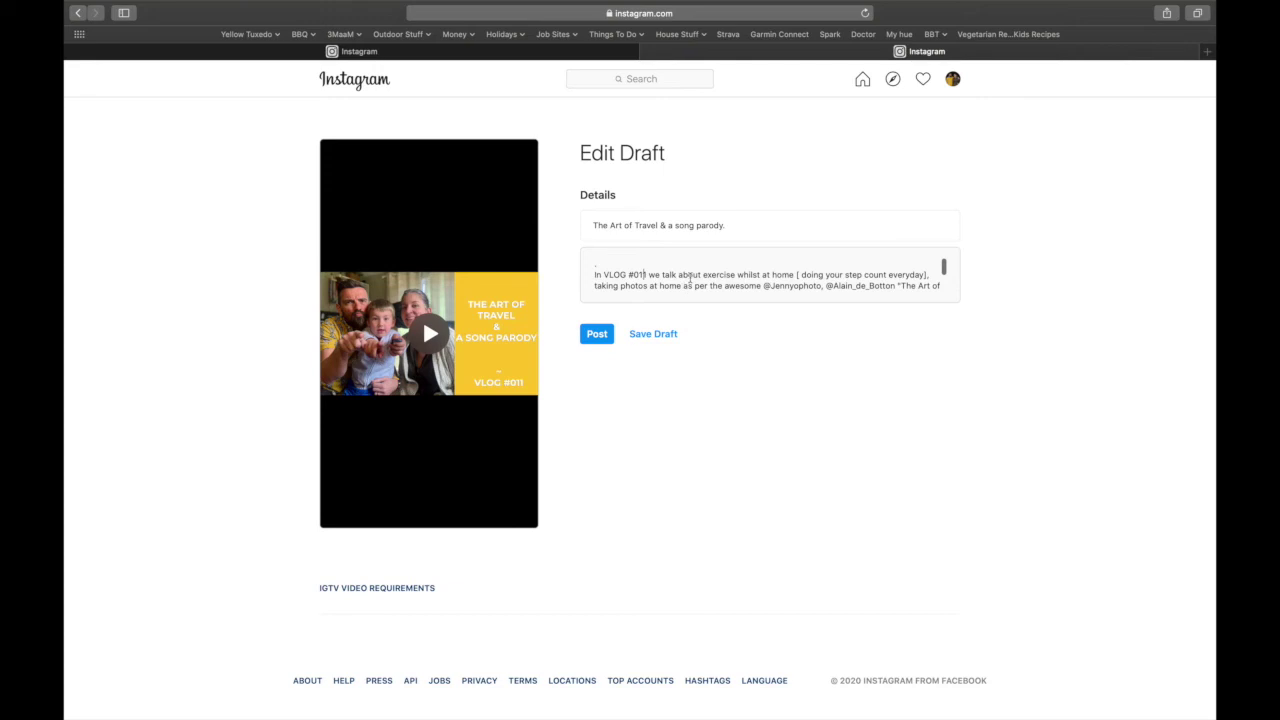
{"action": "scroll", "coordinate": [686, 280], "scroll_direction": "up", "scroll_amount": 1}
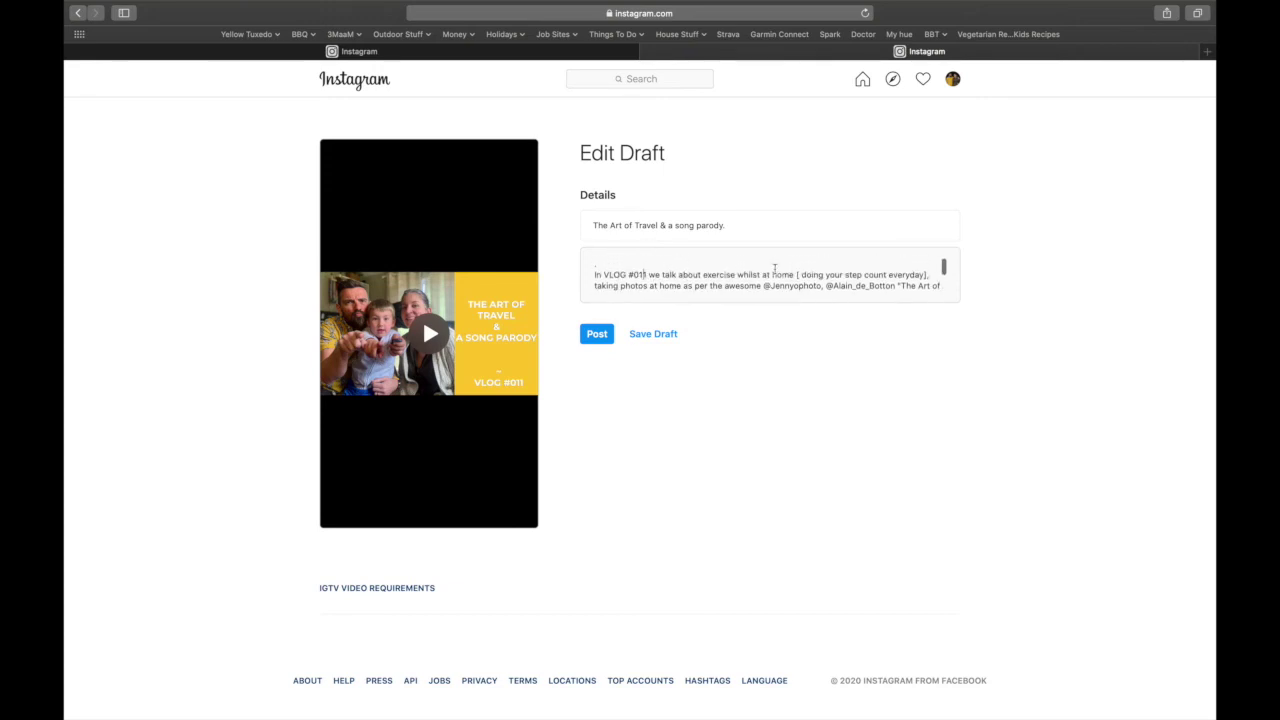